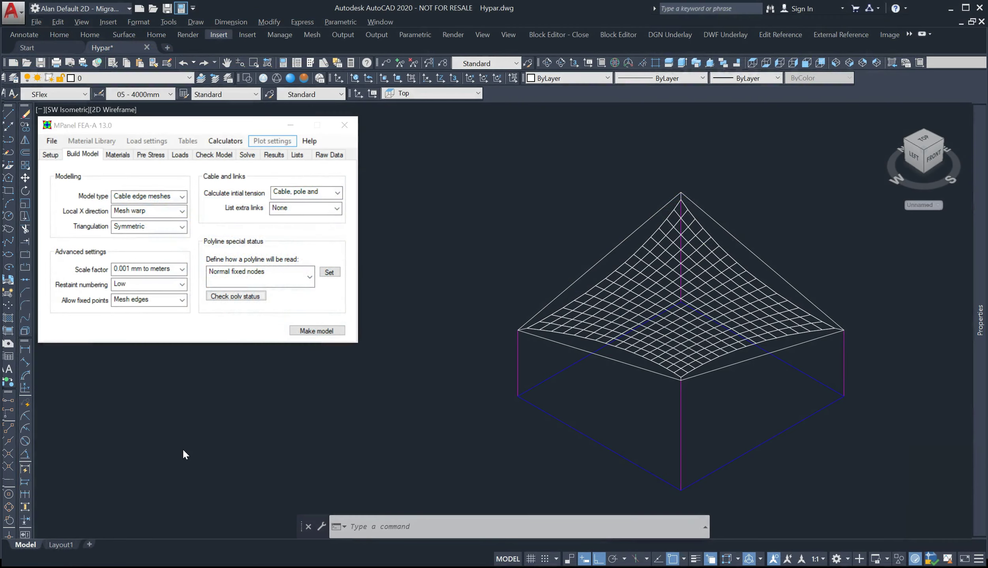
# Select the hypar's top perimeter edge polyline on the Build Model page.
pyautogui.click(79, 155)
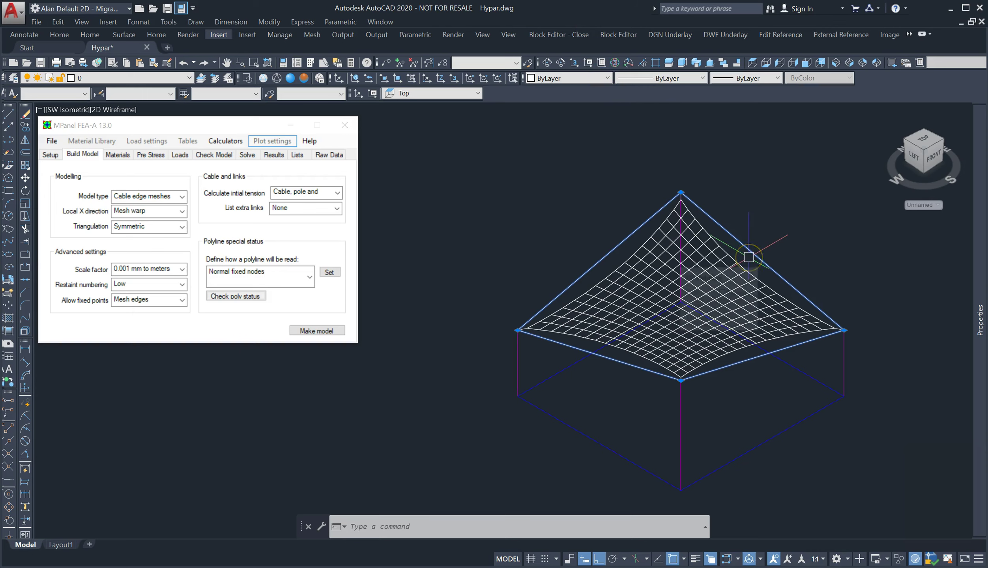
# Clear the edge selection and try picking the hypar's left post and base polyline.
pyautogui.press('Escape')
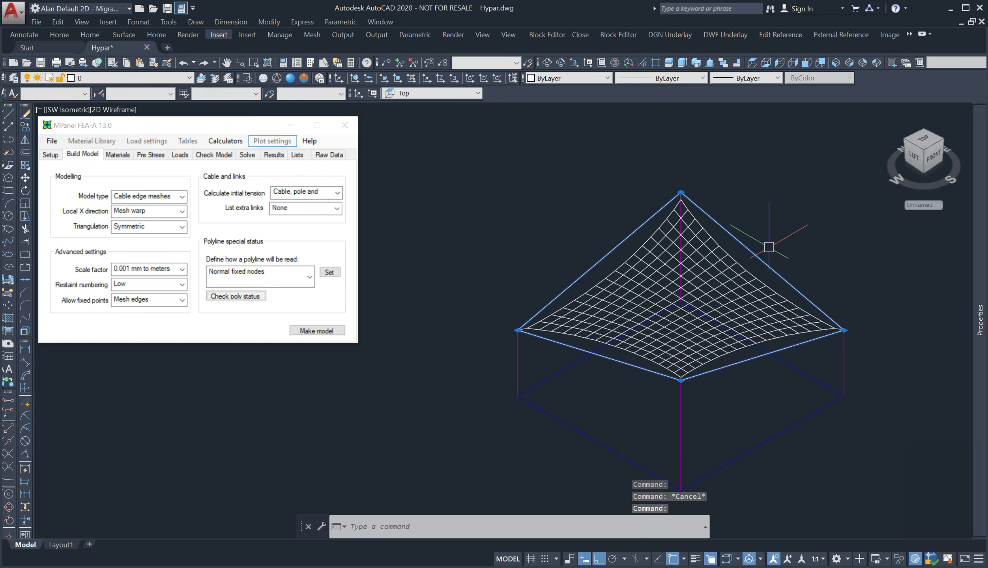
pyautogui.press('Escape')
pyautogui.click(675, 170)
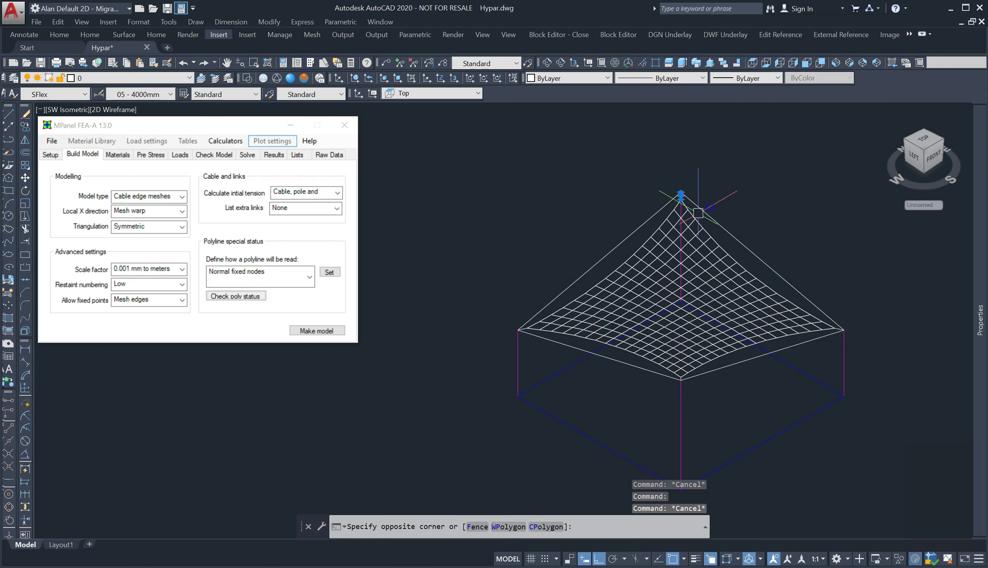
pyautogui.press('Escape')
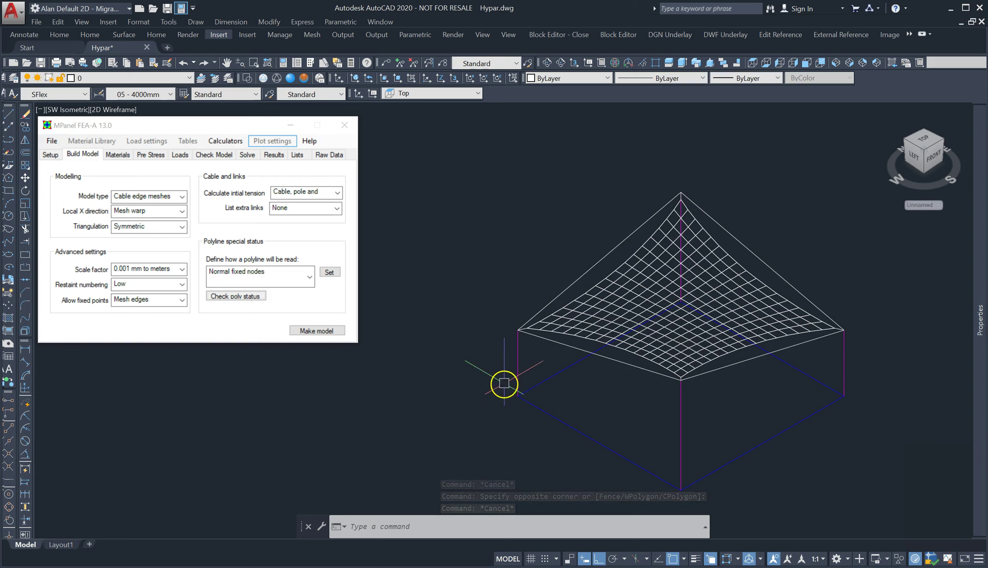
pyautogui.click(516, 368)
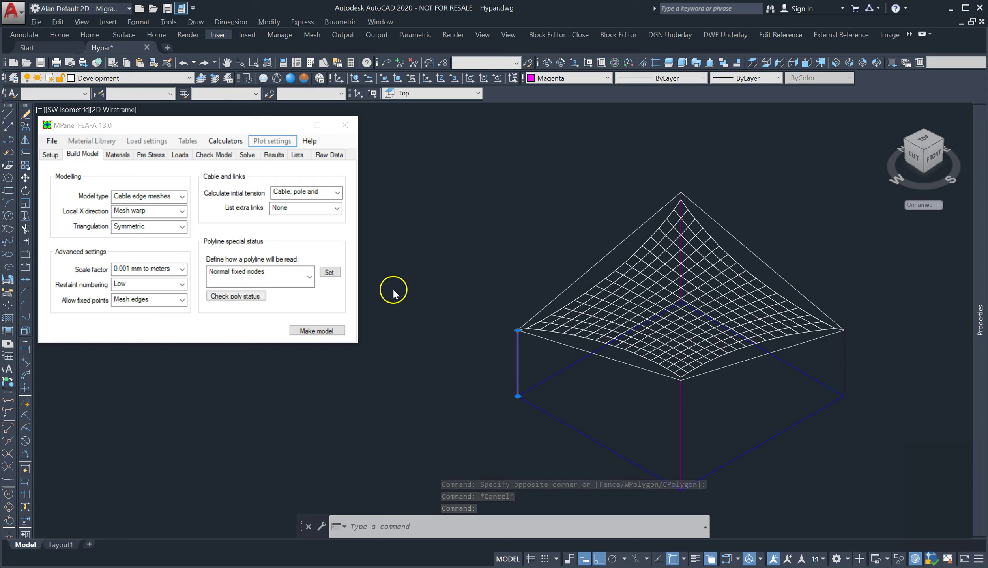
pyautogui.click(422, 288)
pyautogui.scroll(-3, 422, 288)
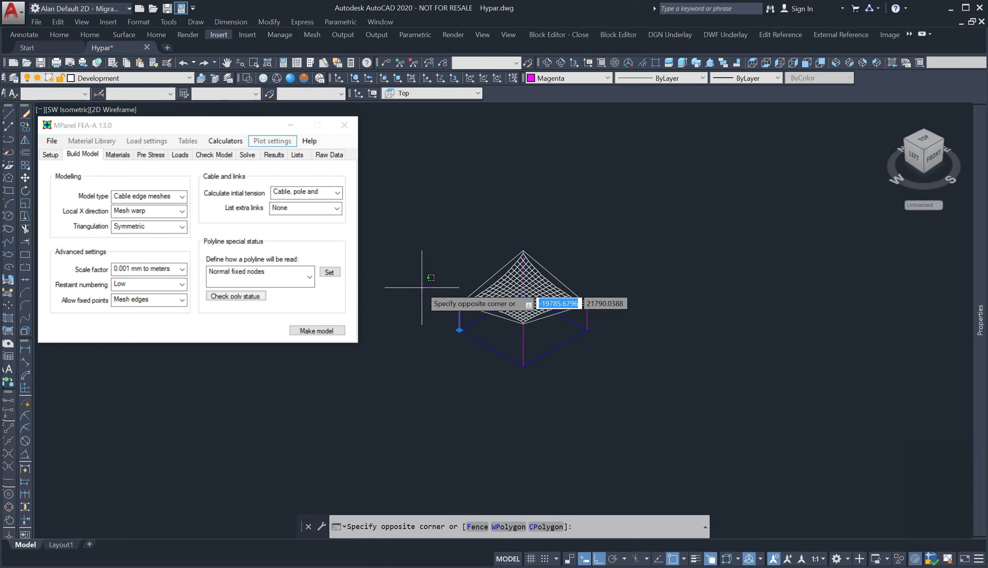
pyautogui.press('Escape')
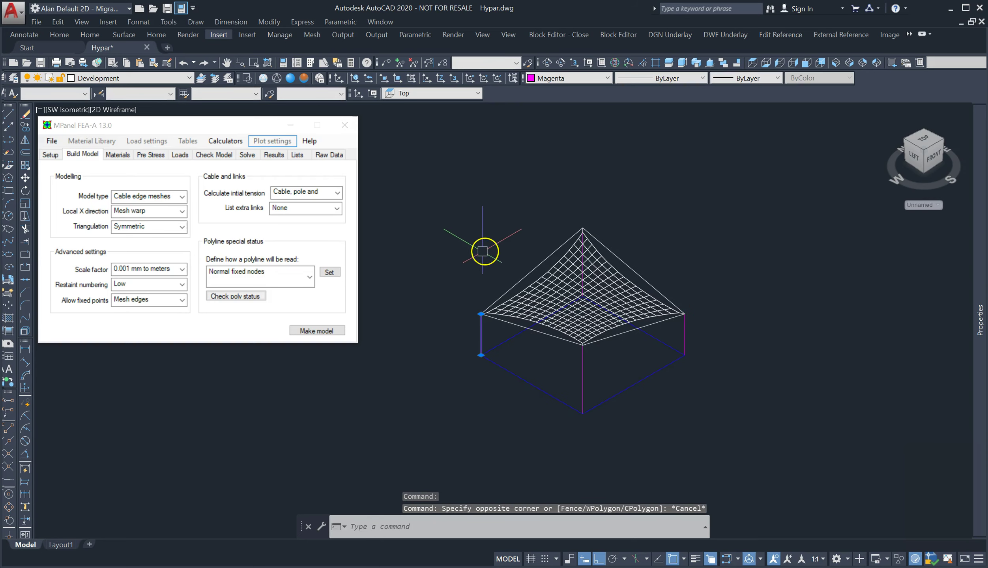
pyautogui.scroll(-8, 470, 245)
pyautogui.scroll(8, 483, 261)
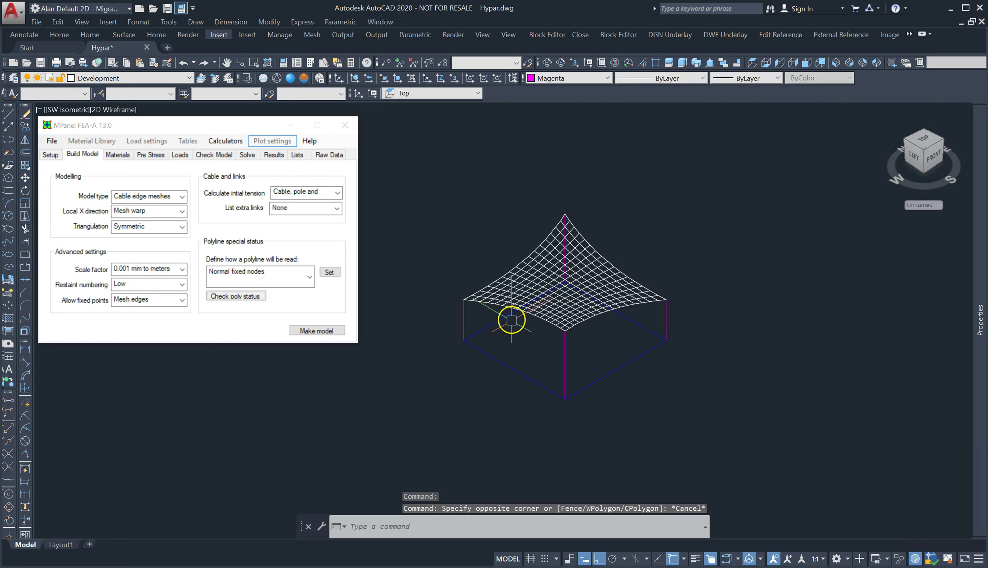
pyautogui.click(508, 363)
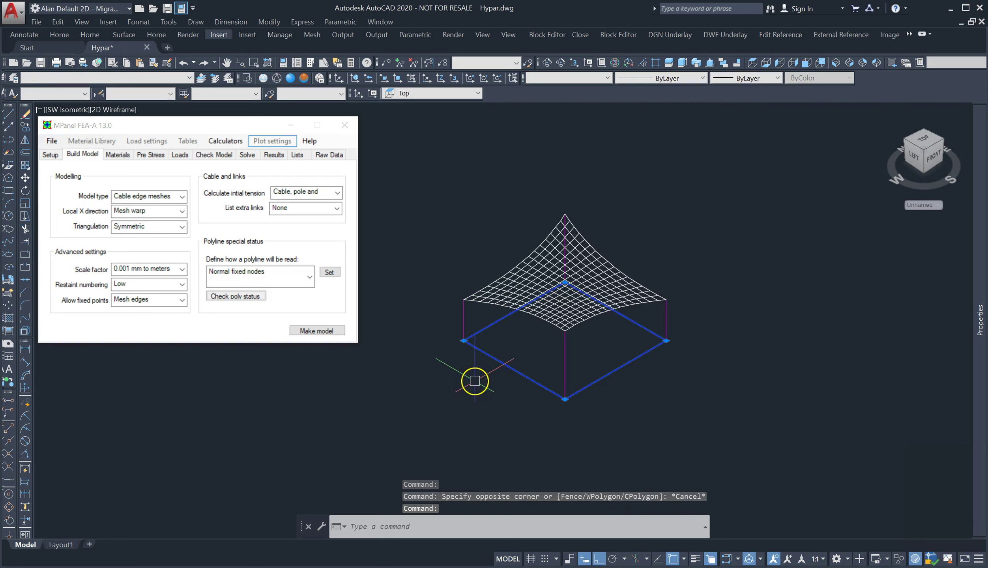
pyautogui.press('Escape')
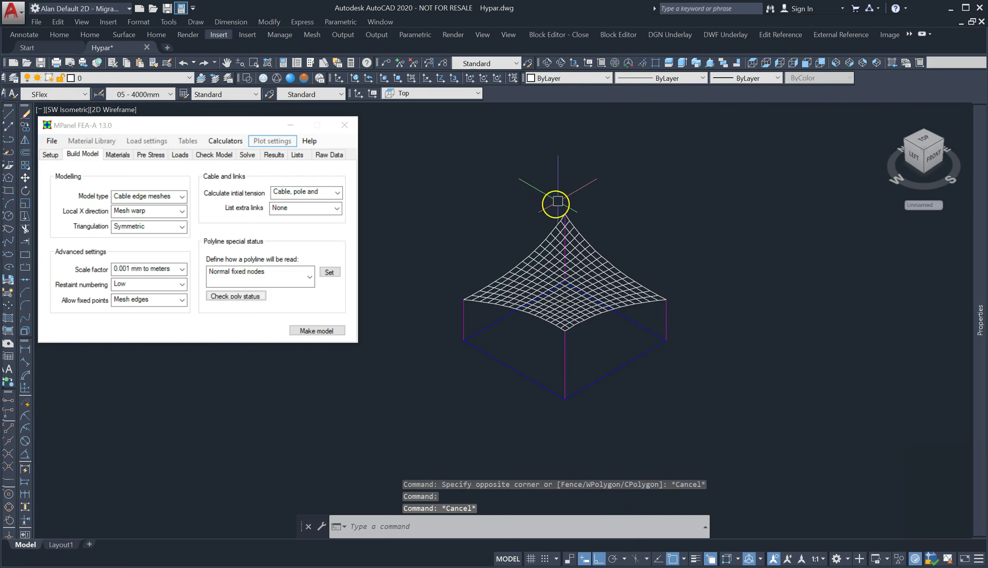
# Window-select the central, right and left vertical posts together.
pyautogui.click(550, 189)
pyautogui.click(577, 425)
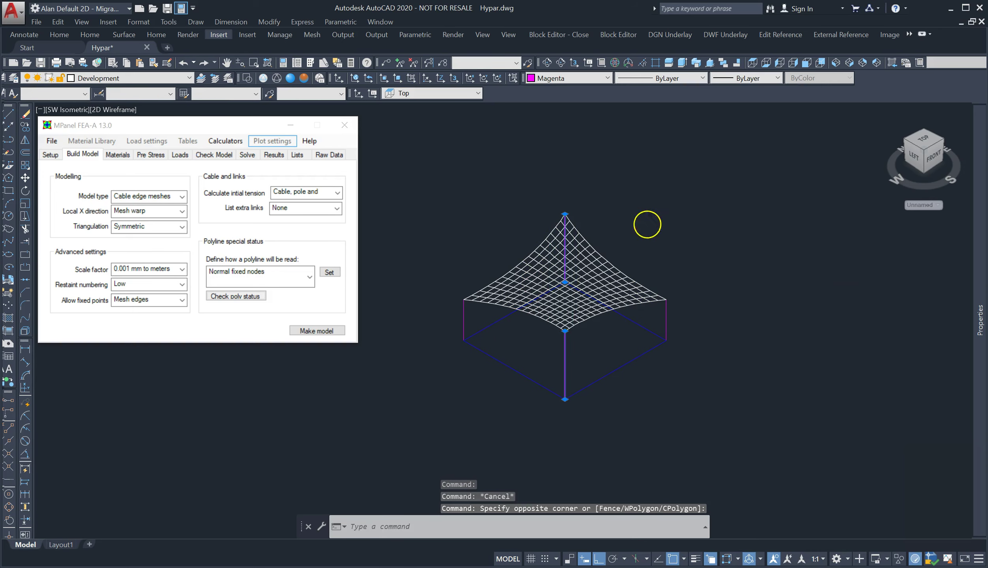
pyautogui.click(647, 222)
pyautogui.click(703, 367)
pyautogui.click(433, 257)
pyautogui.click(589, 394)
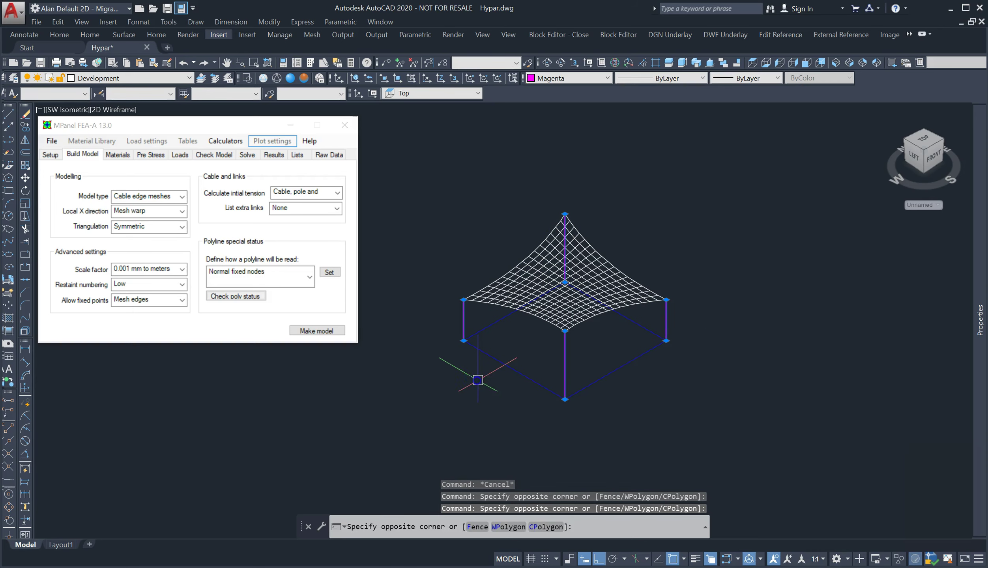
# Give the selected hypar posts the Read as encastre pole polyline status.
pyautogui.click(313, 277)
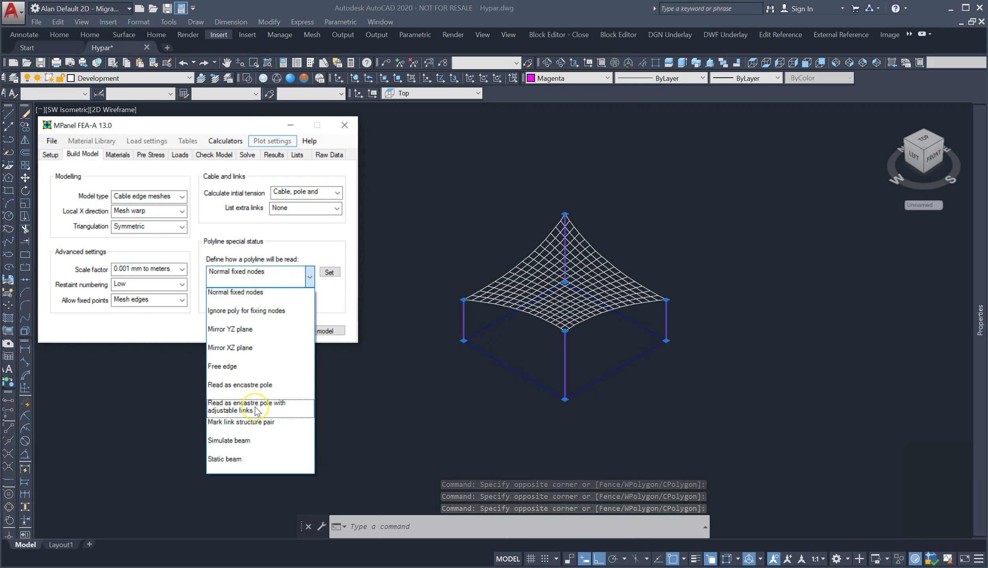
pyautogui.click(253, 385)
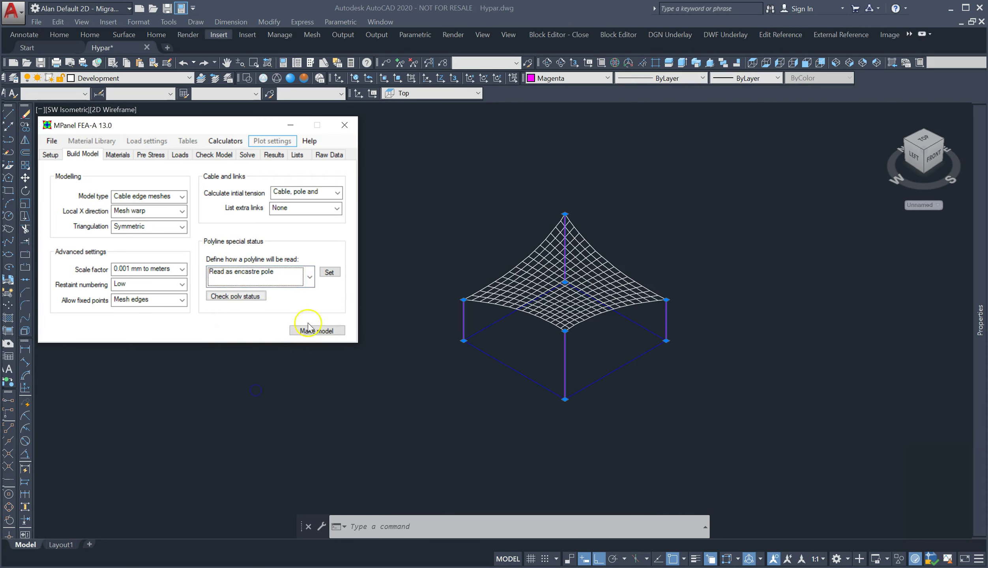
pyautogui.click(329, 272)
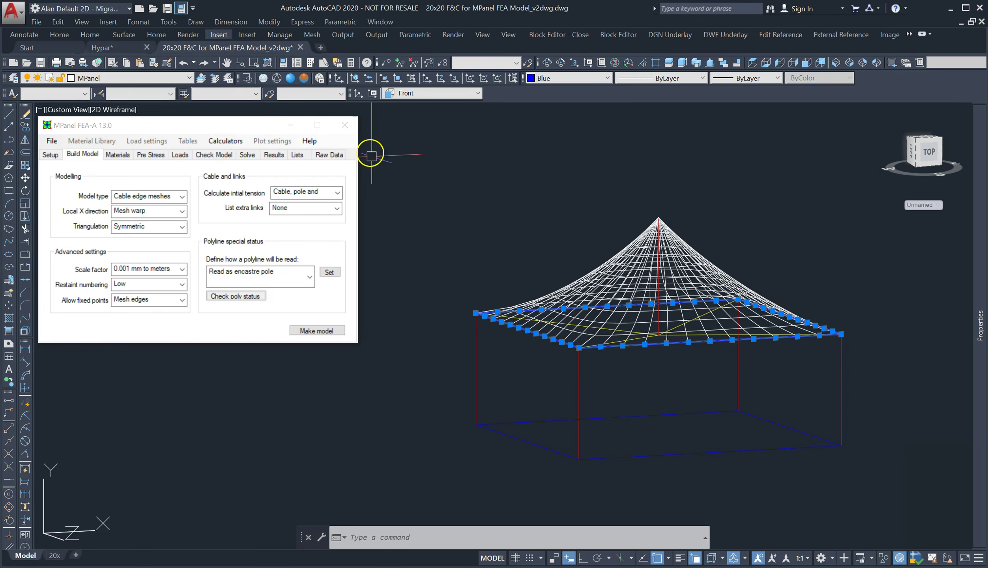
# Set the four tent edge polylines to Static beam and confirm the change.
pyautogui.click(247, 127)
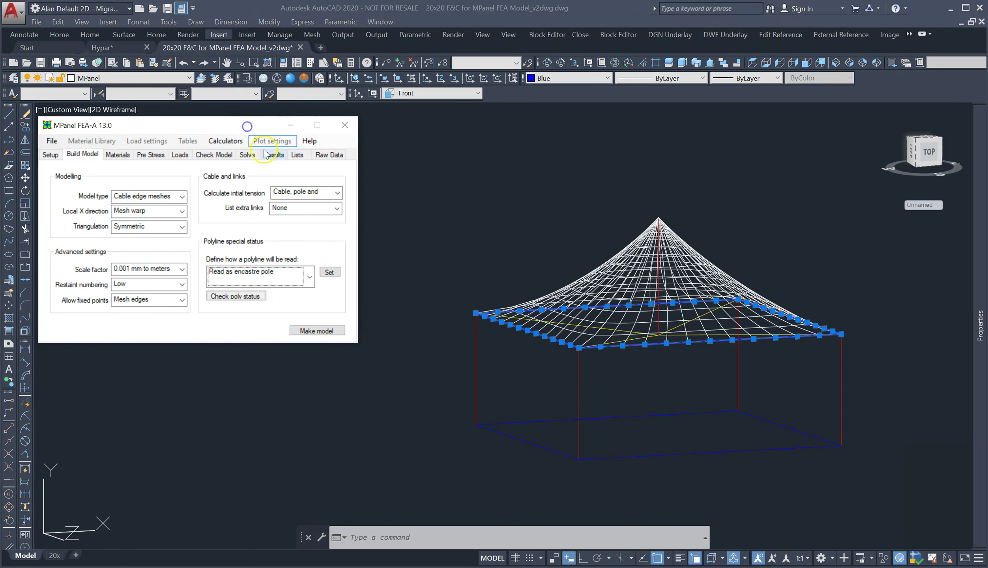
pyautogui.click(309, 276)
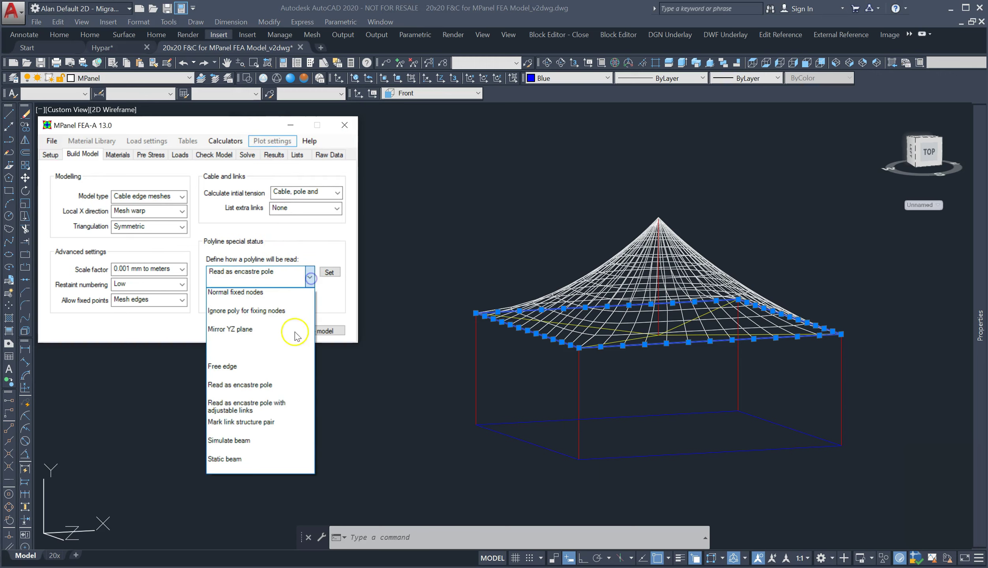
pyautogui.click(236, 462)
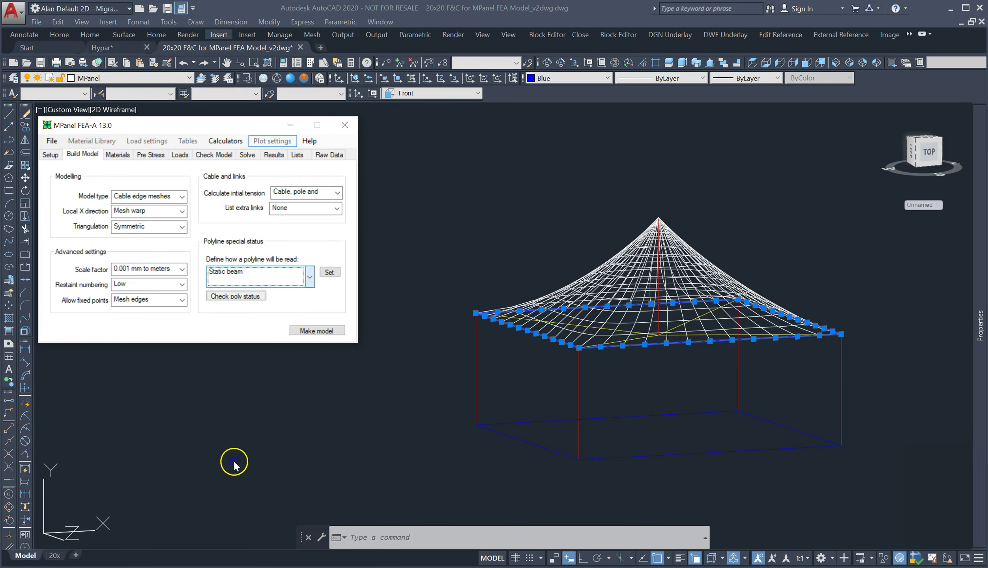
pyautogui.click(330, 272)
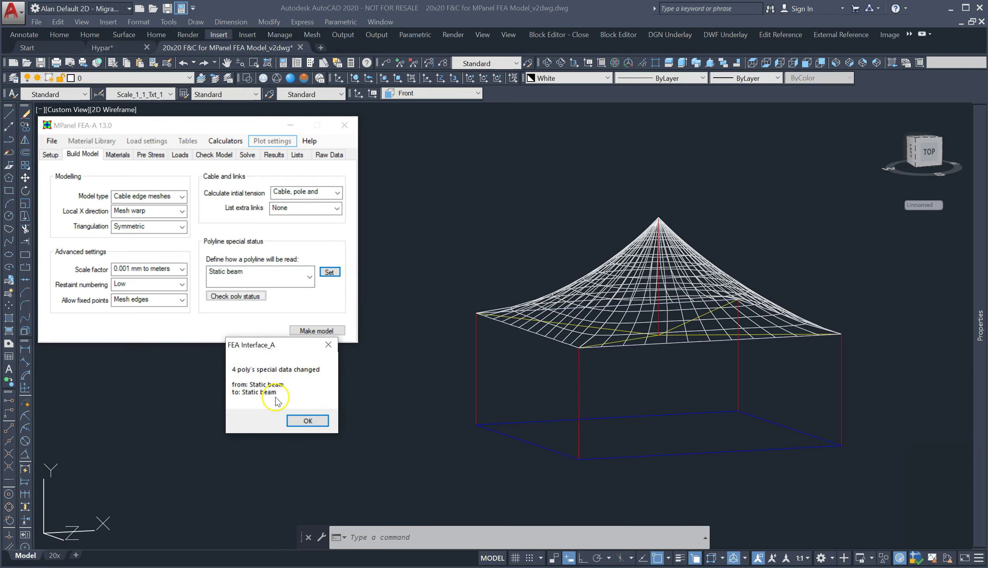
pyautogui.click(308, 421)
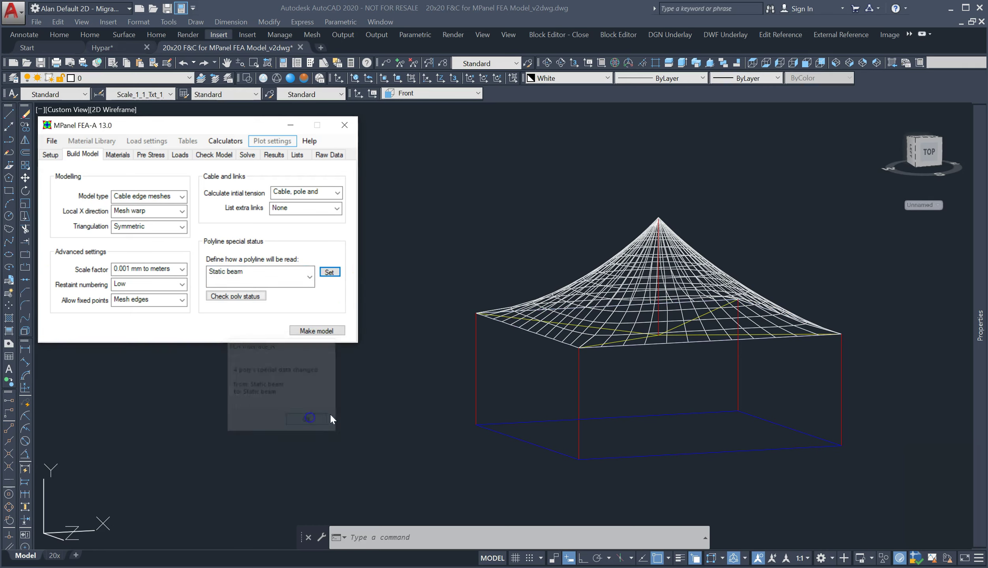
# Select the tent's front edge polyline, then clear the selection.
pyautogui.click(452, 291)
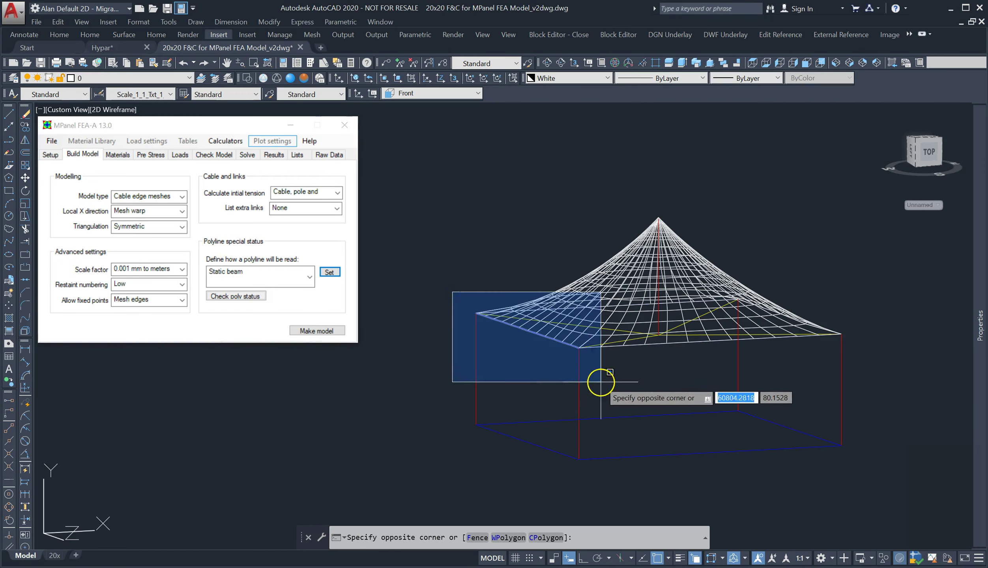
pyautogui.click(590, 375)
pyautogui.click(504, 377)
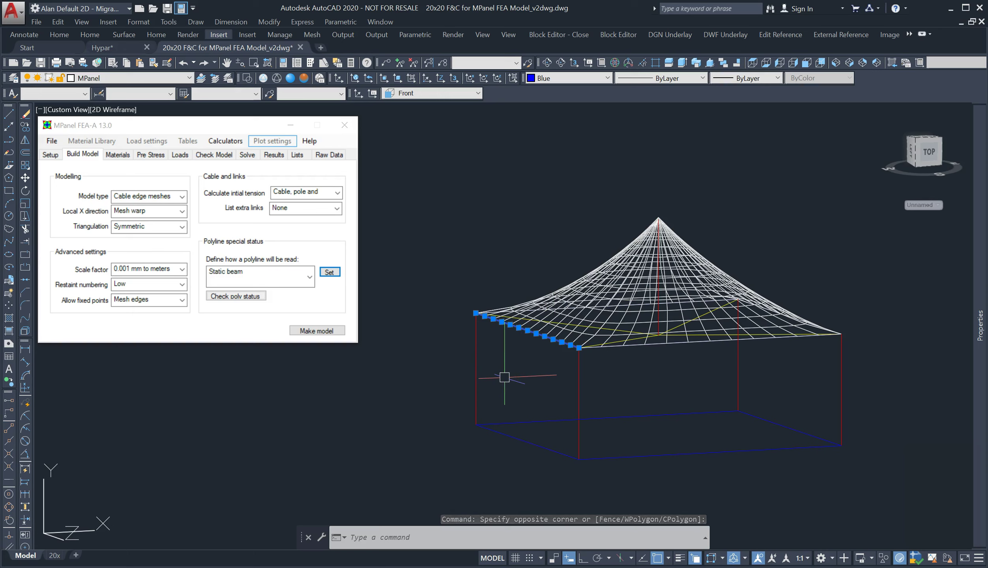
pyautogui.press('Escape')
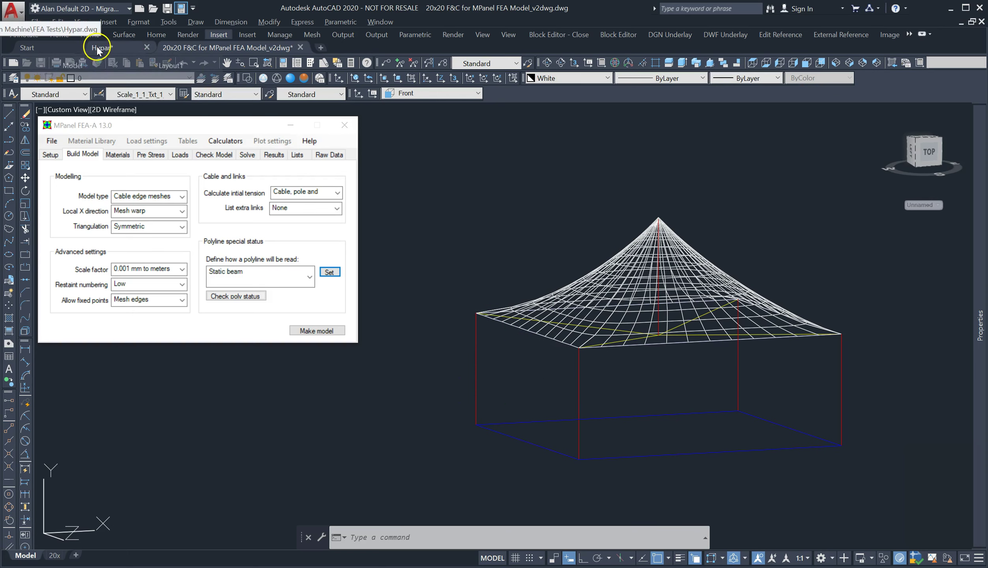
pyautogui.moveTo(102, 50)
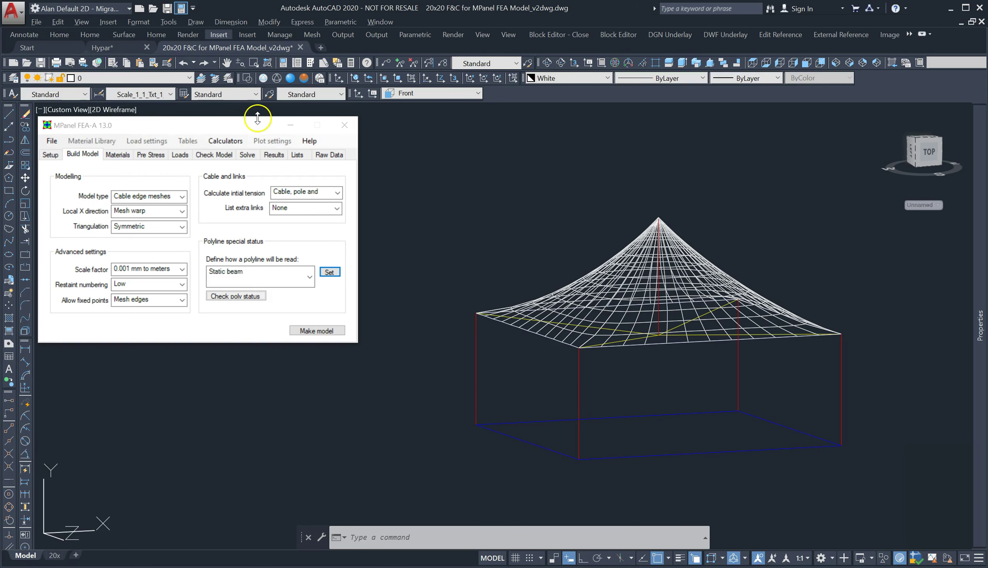
# Show the Materials page and choose Edit encastre pole top database from Material Library.
pyautogui.click(125, 137)
pyautogui.click(117, 155)
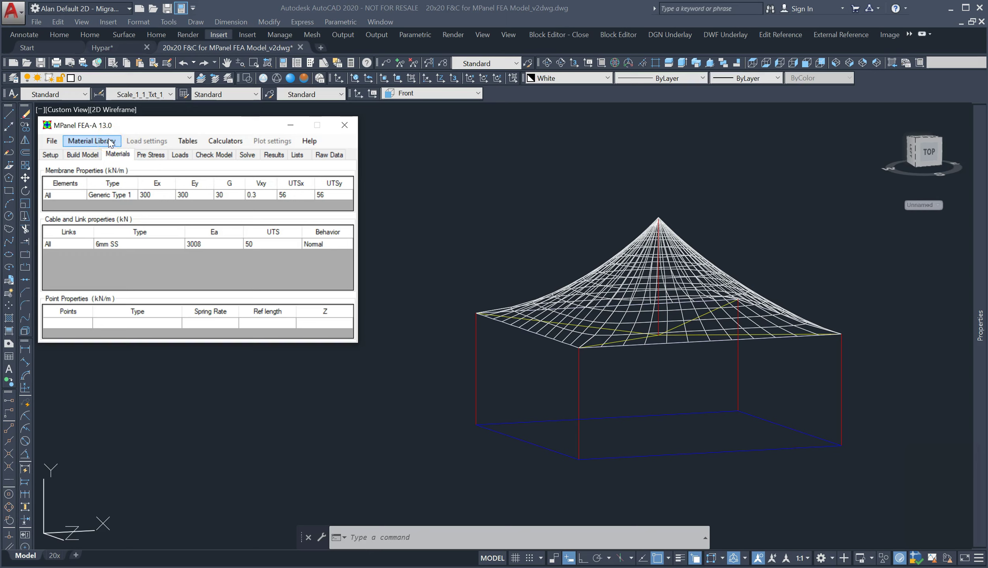
pyautogui.click(173, 132)
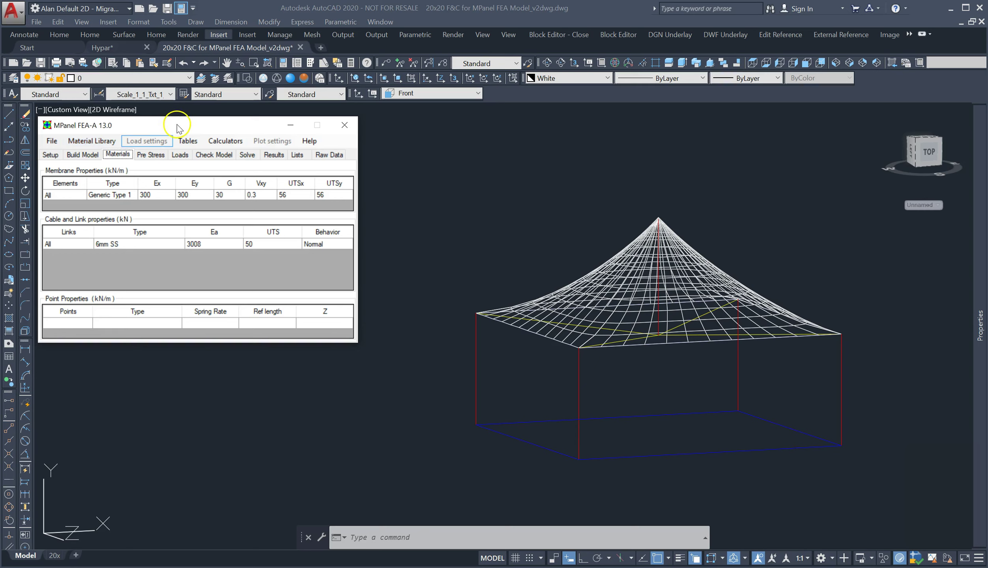
pyautogui.click(96, 142)
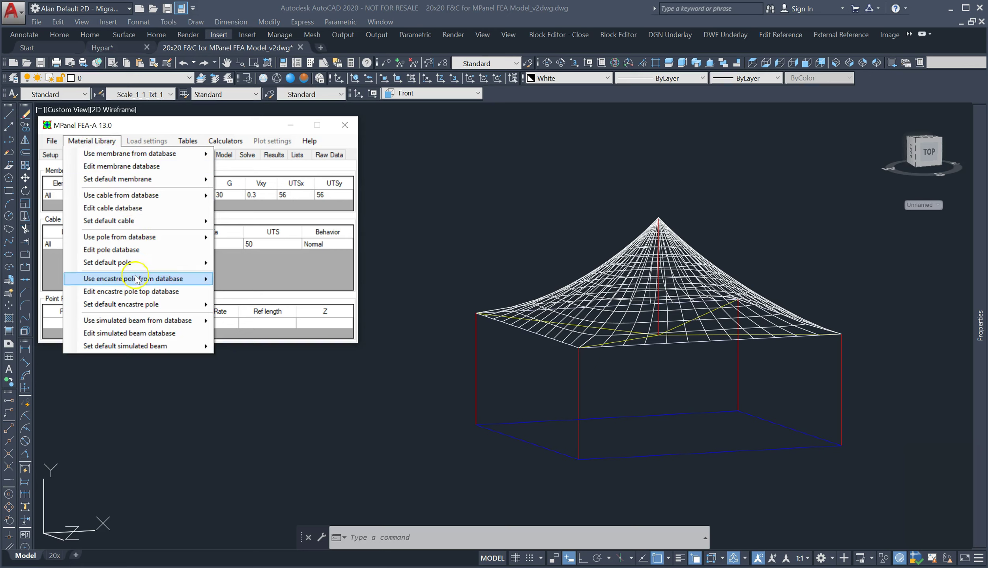
pyautogui.click(138, 294)
# Add a blank record to the stiff pole database, then close it discarding the record.
pyautogui.click(165, 293)
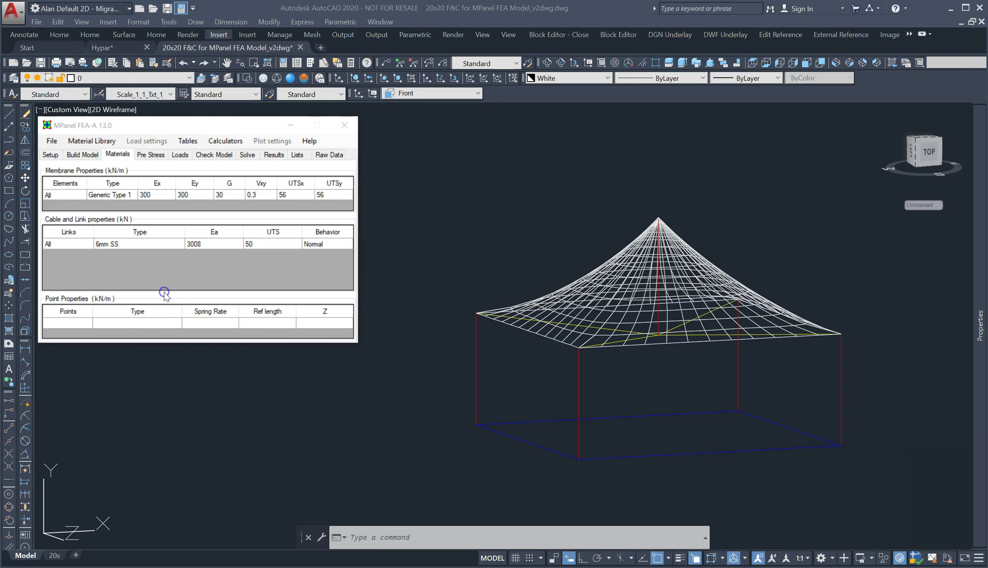
pyautogui.click(232, 137)
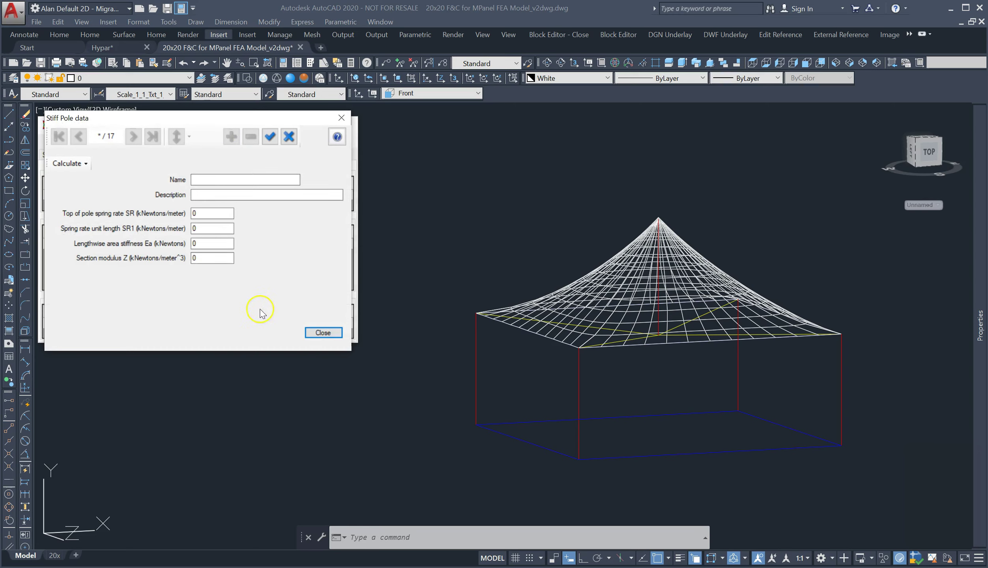
pyautogui.click(318, 333)
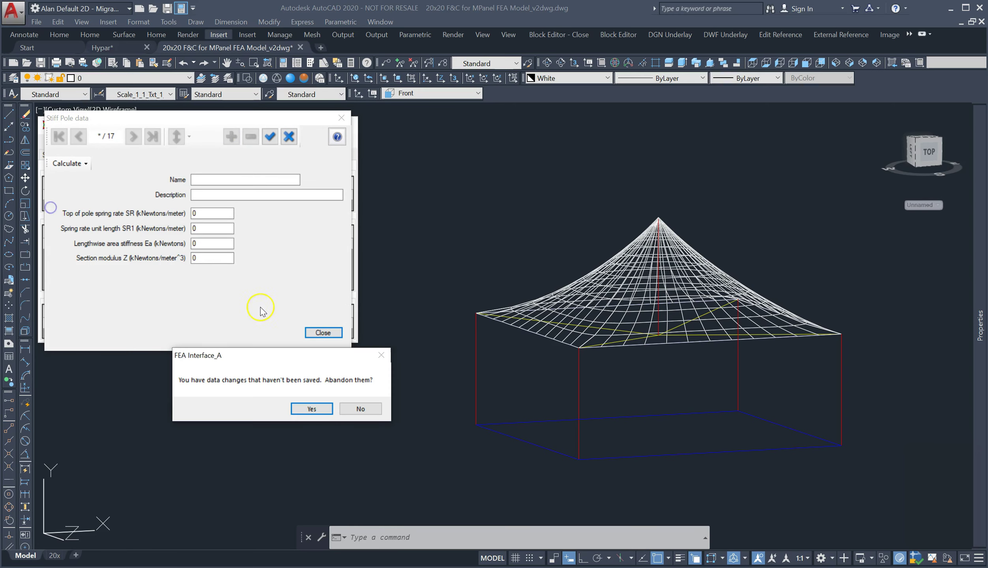
pyautogui.click(310, 409)
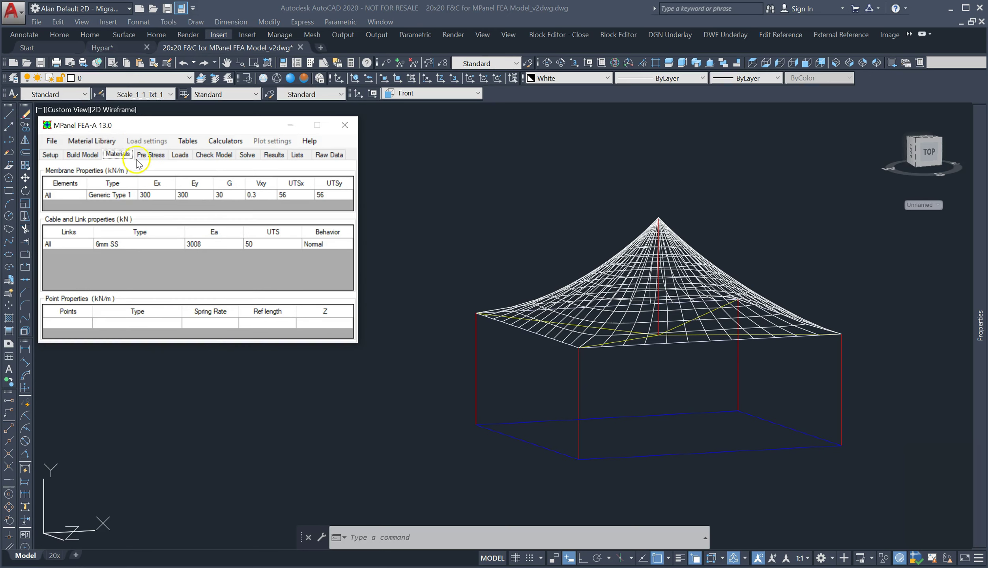
# Reopen the encastre pole database and add a new blank record for calculation.
pyautogui.click(107, 142)
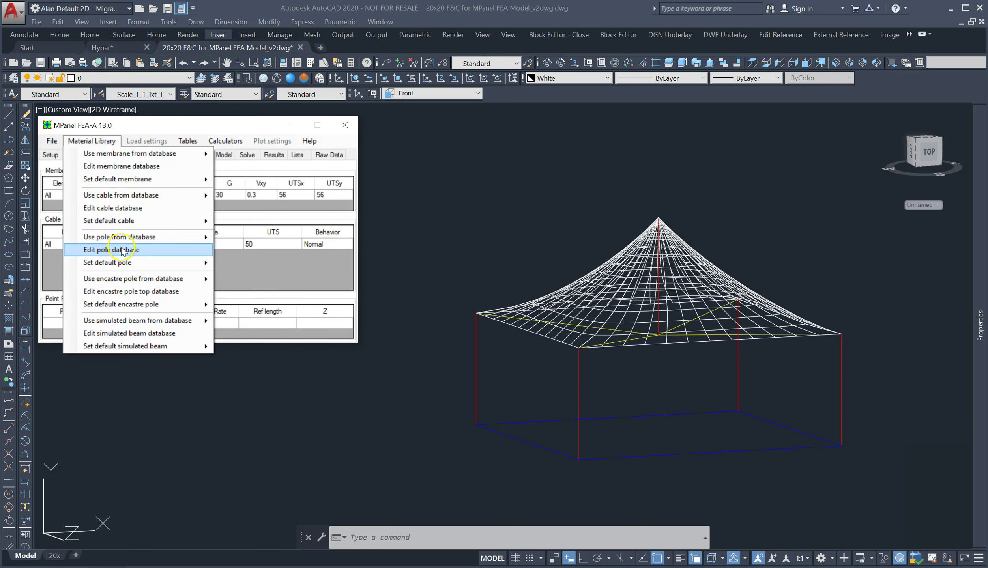
pyautogui.click(159, 292)
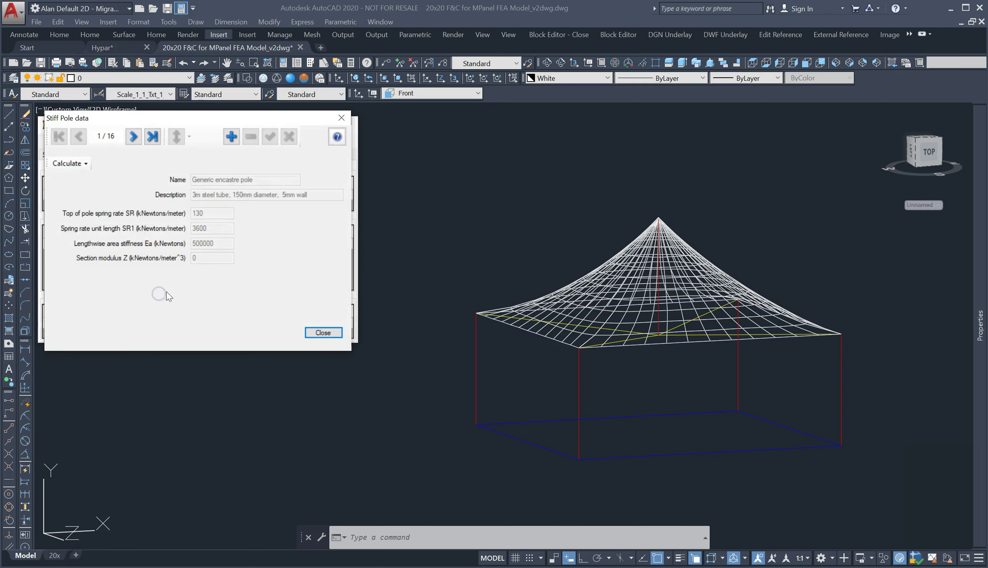
pyautogui.click(232, 136)
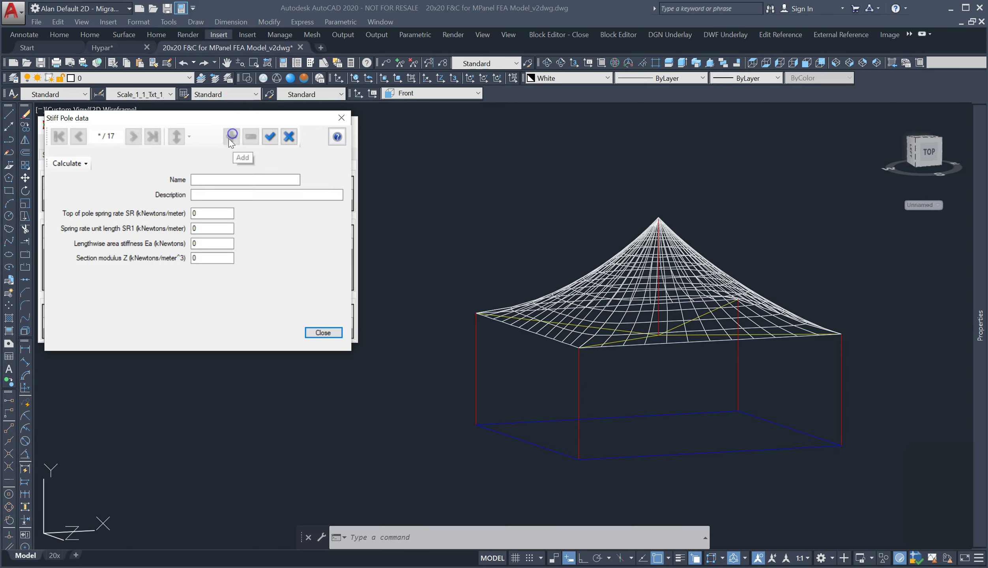
pyautogui.click(72, 163)
# Paste the calculated encastre pole spring rate (SR 133.18 kN/m) into the new record.
pyautogui.click(112, 178)
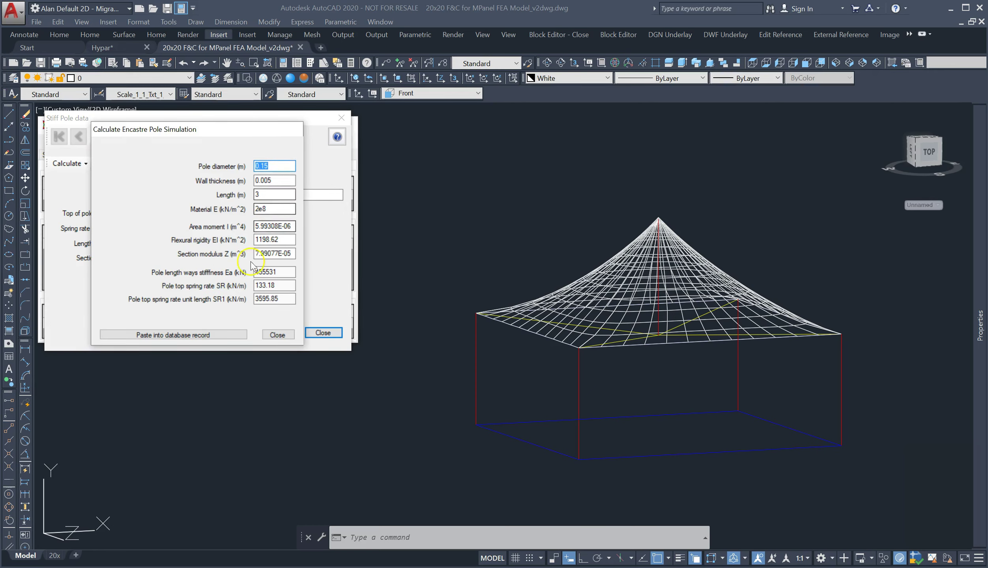
pyautogui.click(204, 335)
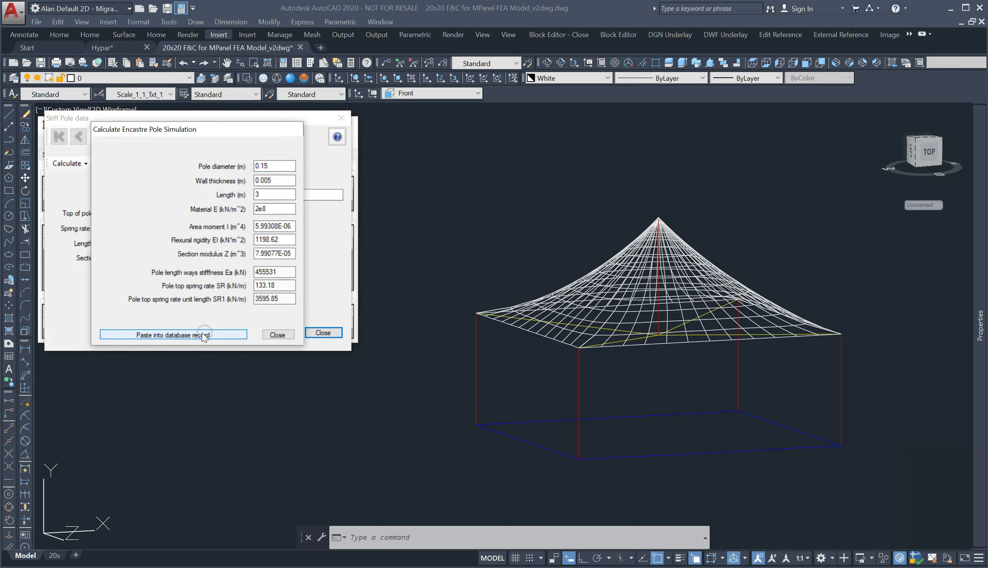
pyautogui.click(279, 335)
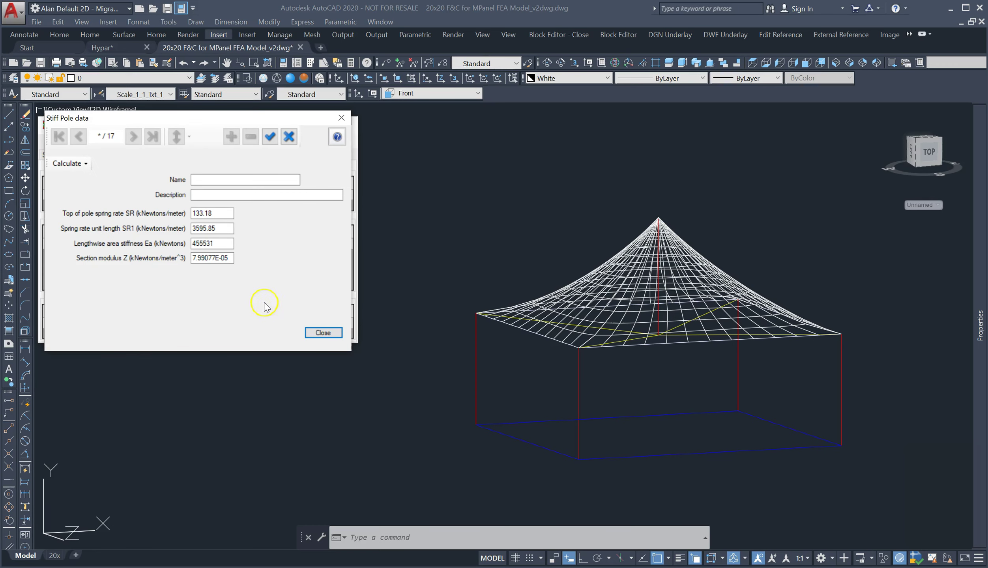
# Name the pole record 'test' and close the pole database.
pyautogui.click(238, 179)
pyautogui.press('Tab')
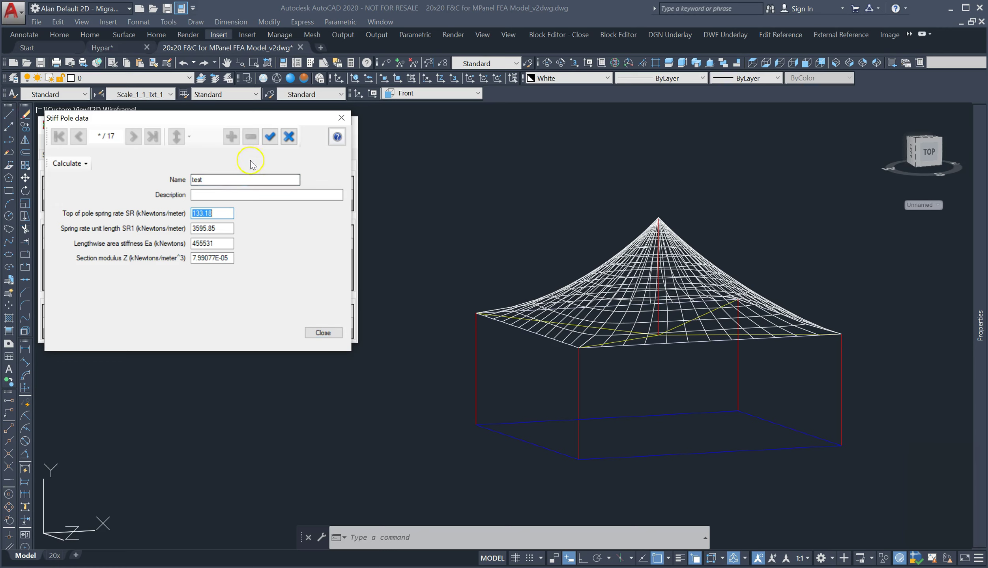
pyautogui.click(269, 137)
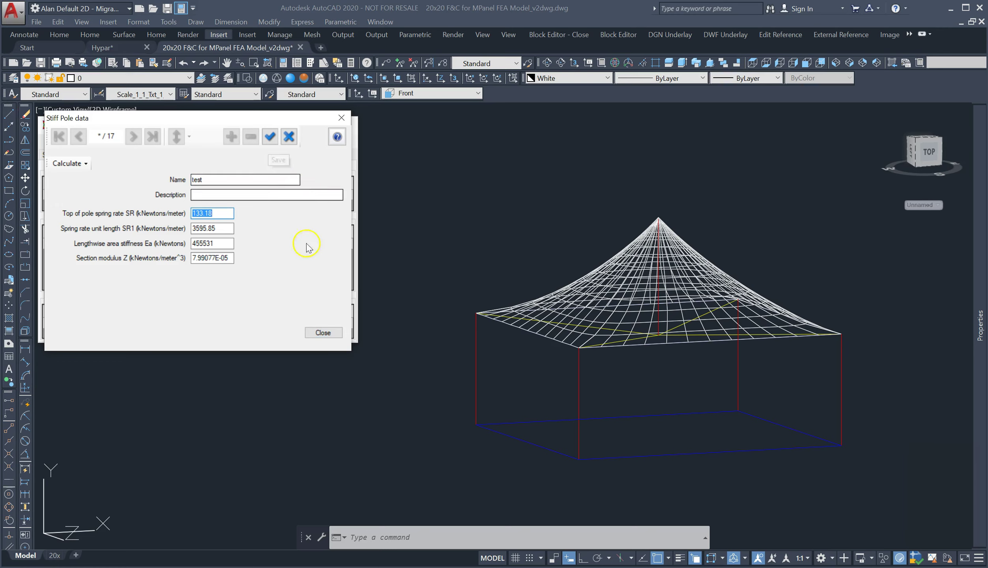
pyautogui.click(323, 334)
# Abandon the unsaved pole record and view LoadCase 1 loads with Pressure + down kept.
pyautogui.click(302, 407)
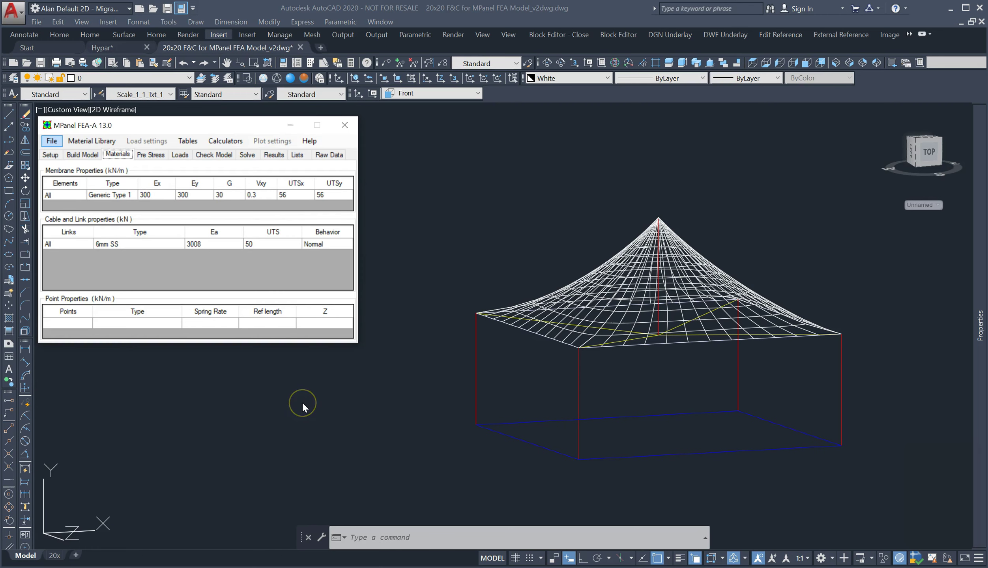
pyautogui.click(183, 145)
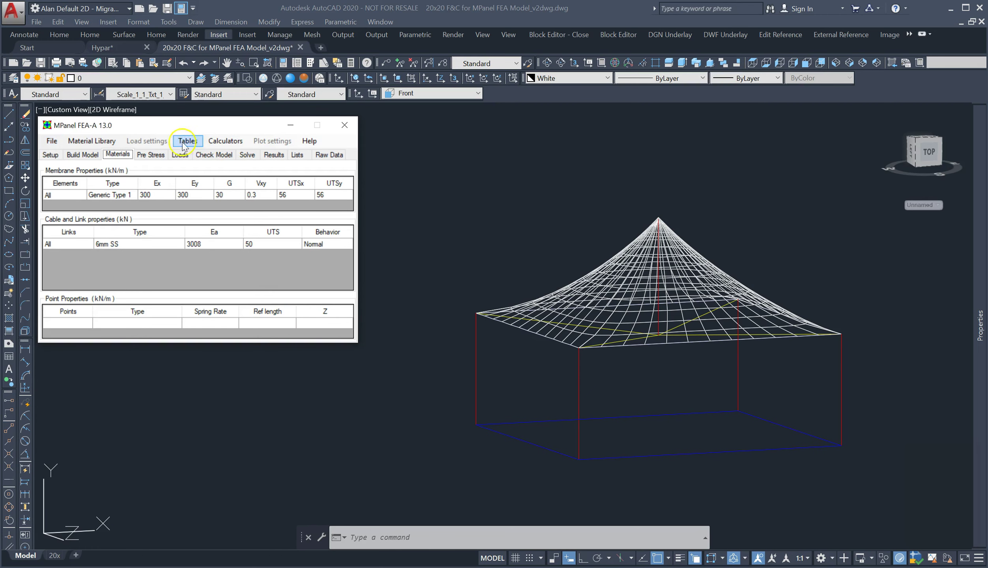
pyautogui.click(181, 156)
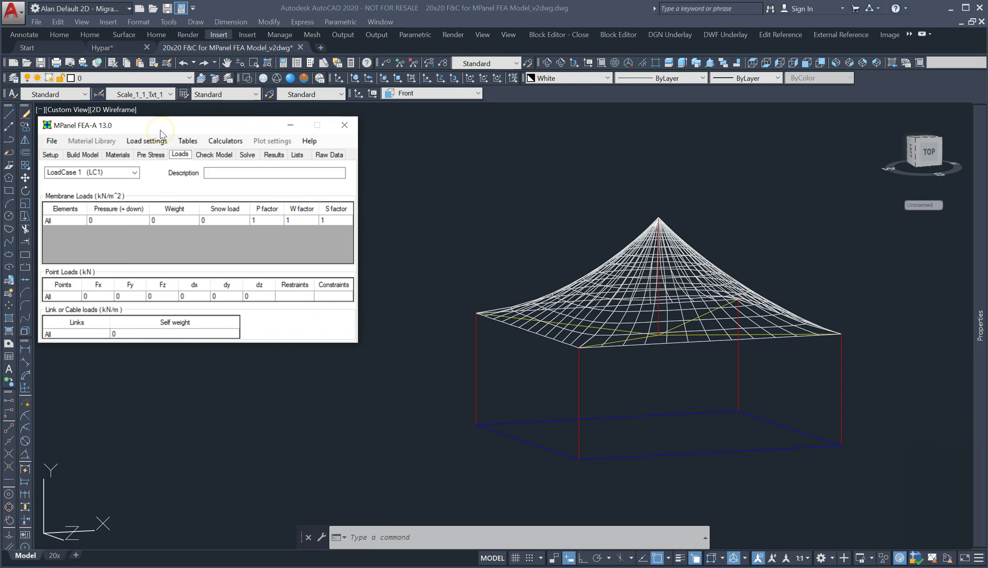
pyautogui.click(156, 143)
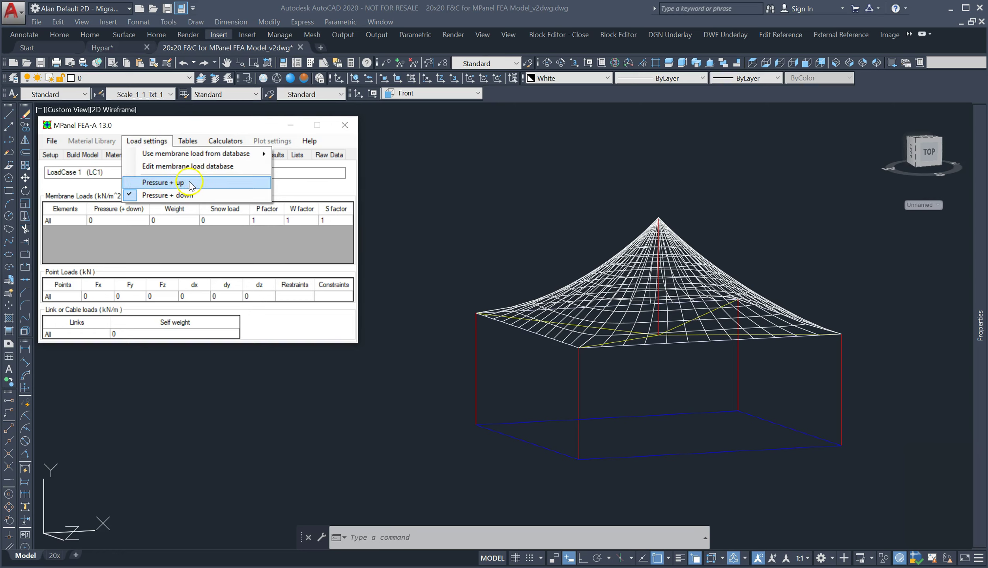
pyautogui.click(316, 193)
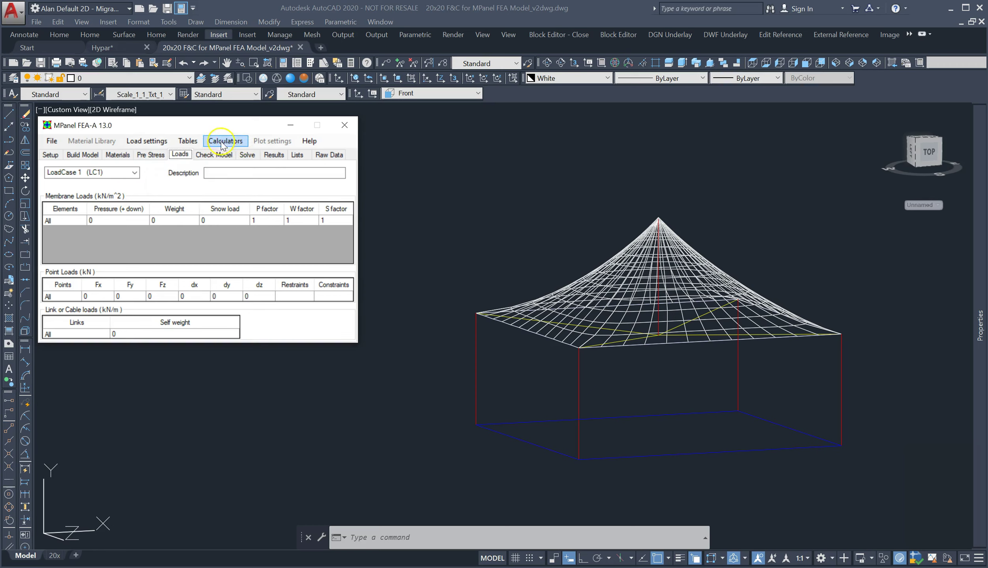
# Show the Pre-Stress Only (LC0) solver settings with advanced options like damping factor 0.1.
pyautogui.click(246, 155)
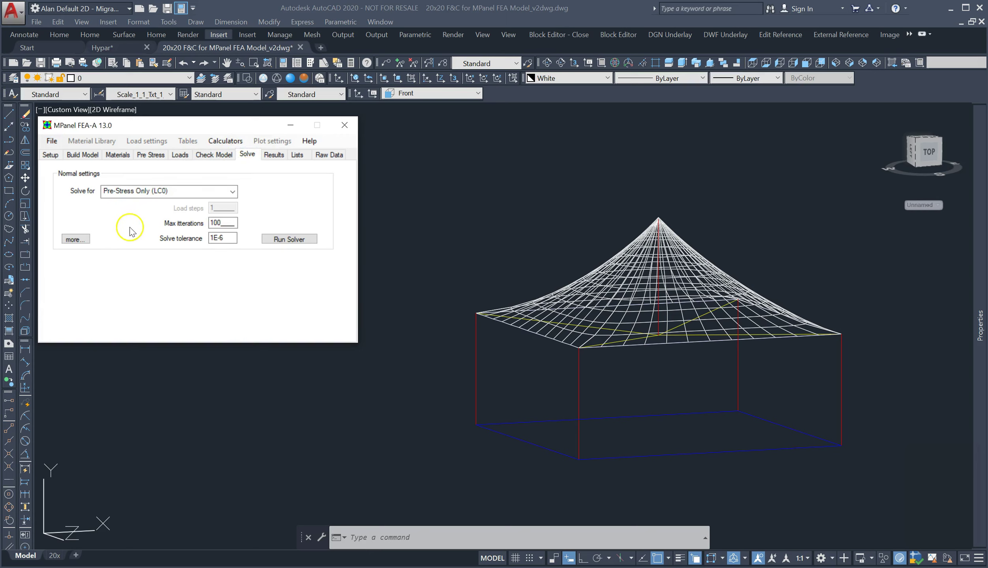
pyautogui.click(74, 239)
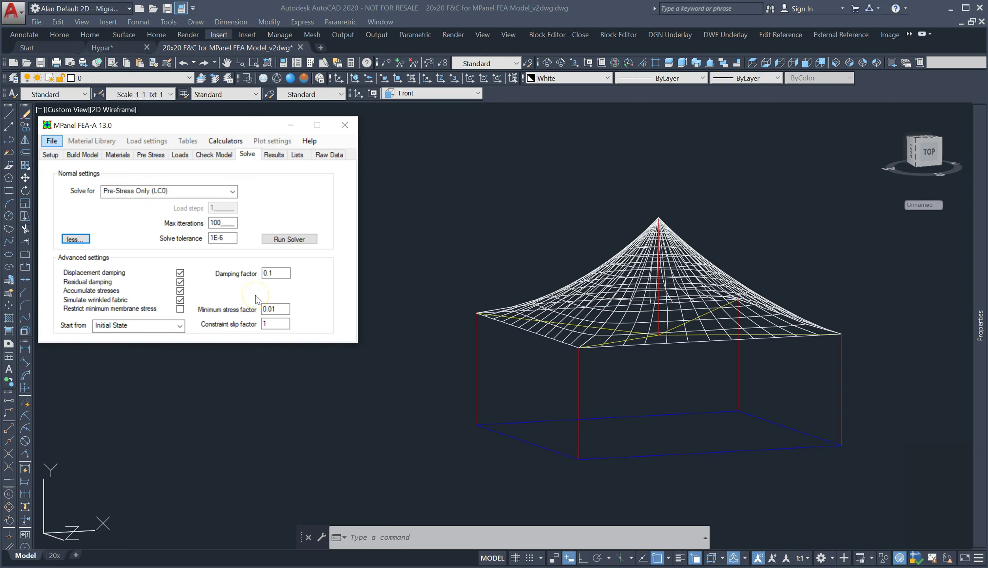
# Pick the Cables, Poles and Links Bending stress plot; review plot text size unchanged.
pyautogui.click(273, 154)
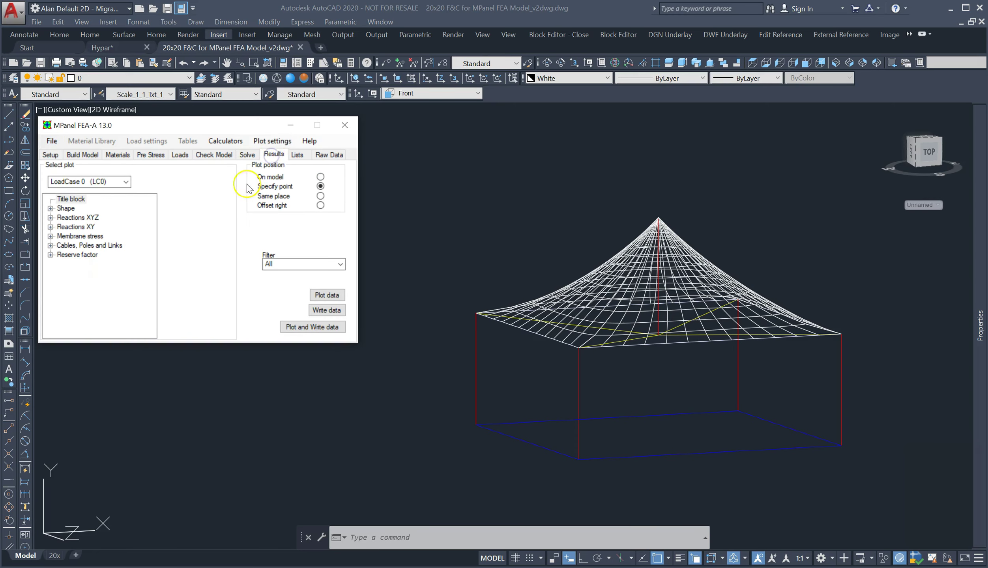
pyautogui.click(50, 246)
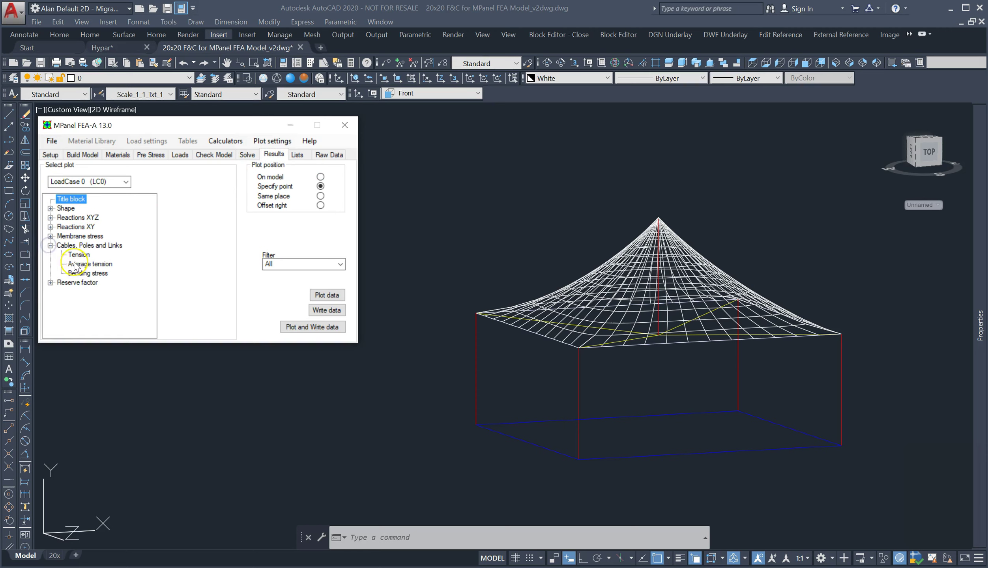
pyautogui.click(78, 274)
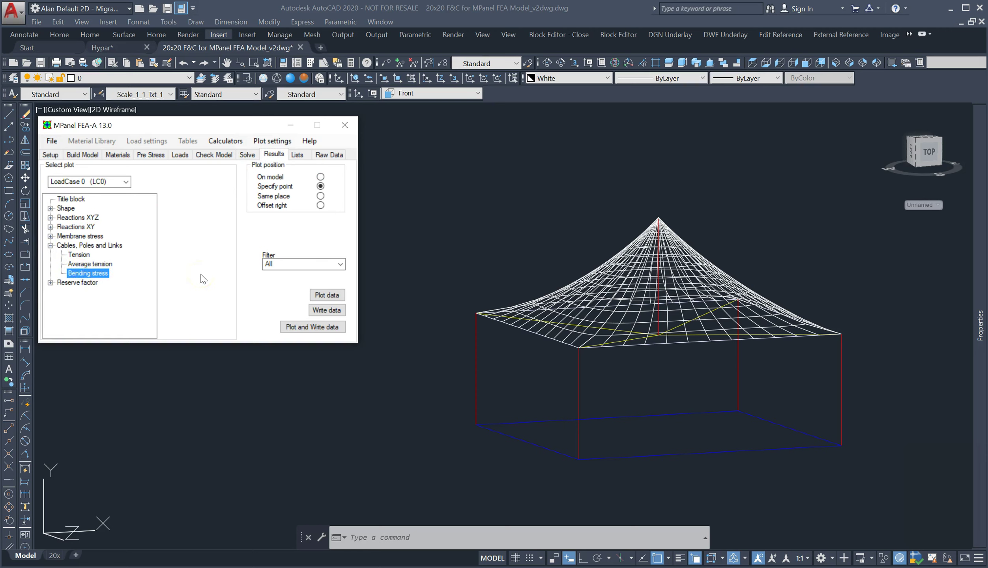
pyautogui.click(268, 141)
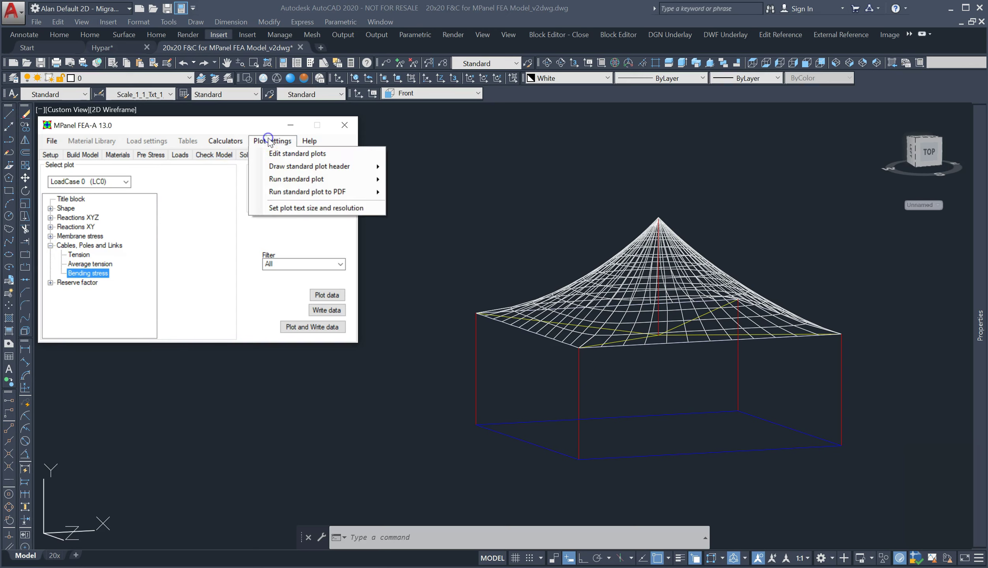
pyautogui.click(281, 209)
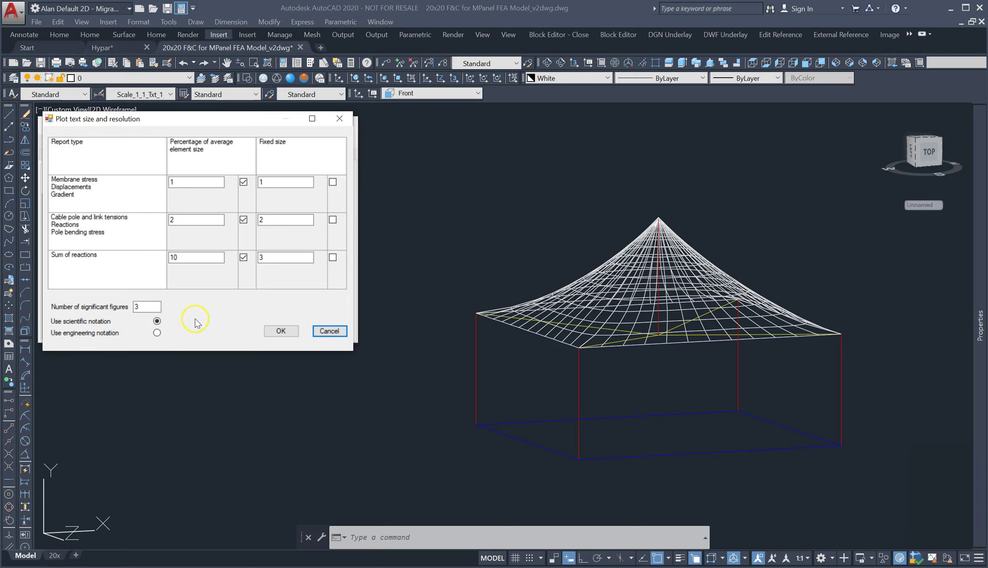
pyautogui.click(327, 332)
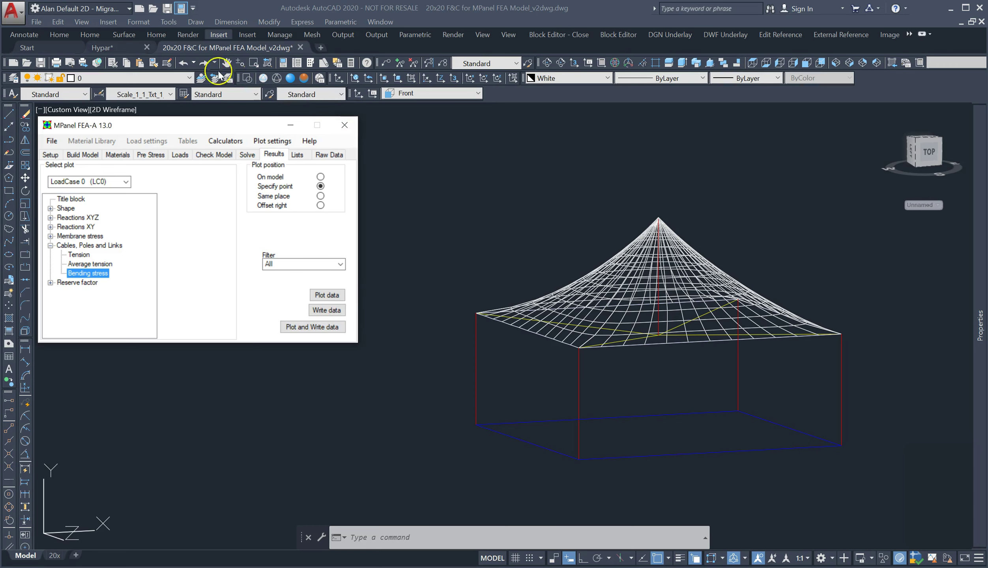
# Return to Hypar.dwg and view the mesh's reaction labels (Rxy 0.205 and 20.2 kN) in Top view.
pyautogui.click(110, 49)
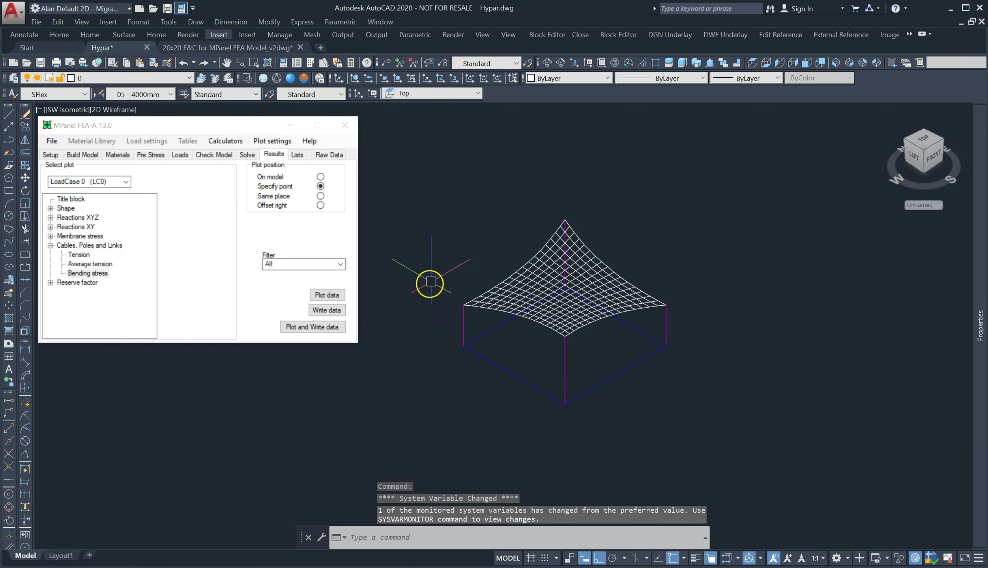
pyautogui.click(908, 151)
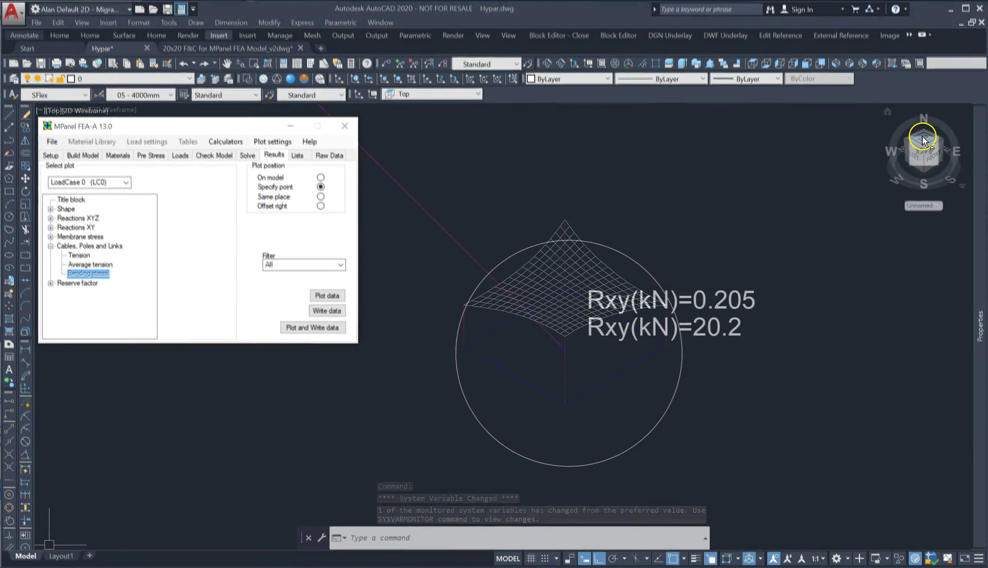